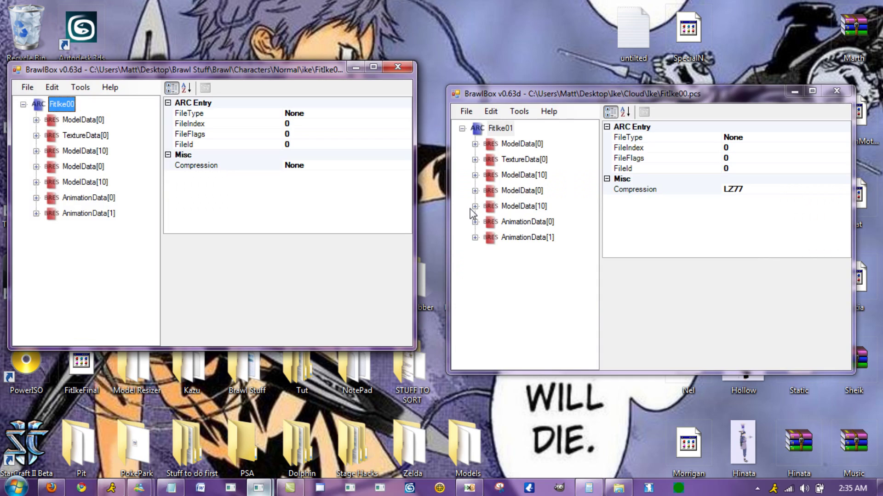
Preview the FitIke01 model from ModelData[0] of the Cloud file and bring its whole sword into view.
left_click(475, 144)
left_click(489, 160)
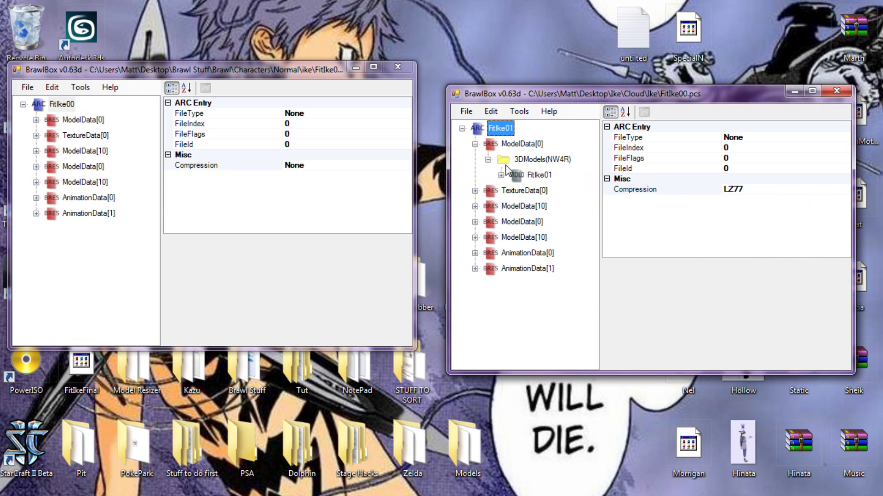
left_click(537, 175)
right_click(520, 175)
left_click(589, 182)
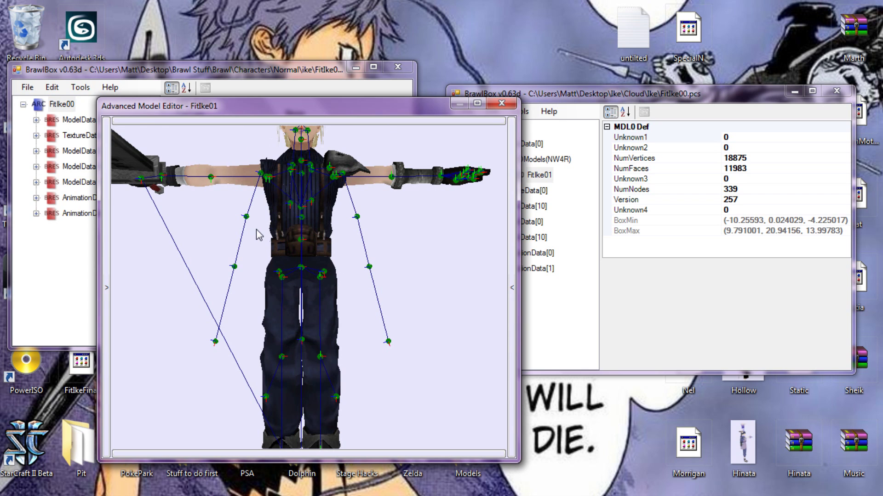
left_click_drag(256, 230, 235, 251)
scroll(235, 251, "down", 3)
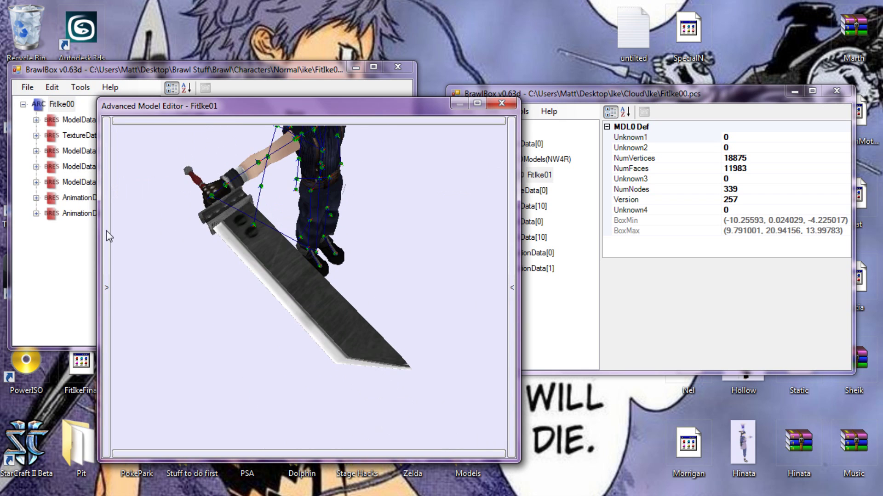
Toggle polygon131, polygon130 and polygon129 to identify which one is the sword blade, and close the model preview.
left_click(106, 231)
left_click_drag(162, 159, 161, 201)
double_click(132, 196)
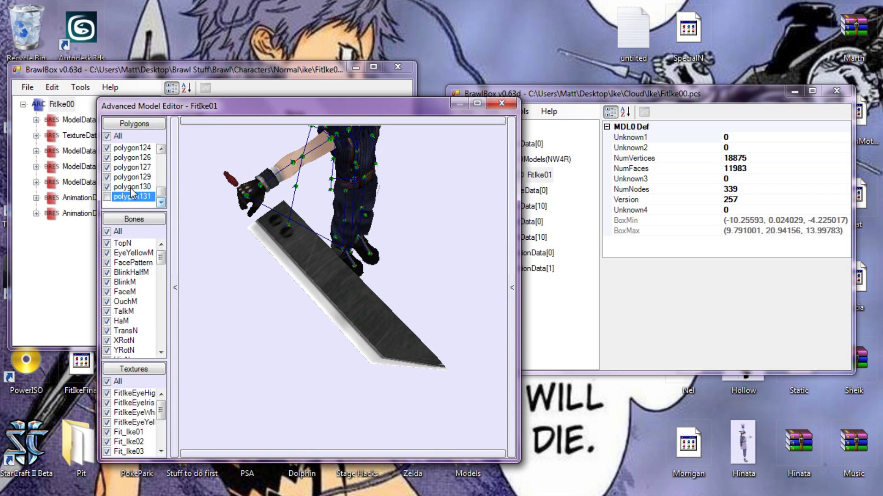
left_click(132, 188)
left_click(131, 188)
left_click(129, 178)
left_click(129, 178)
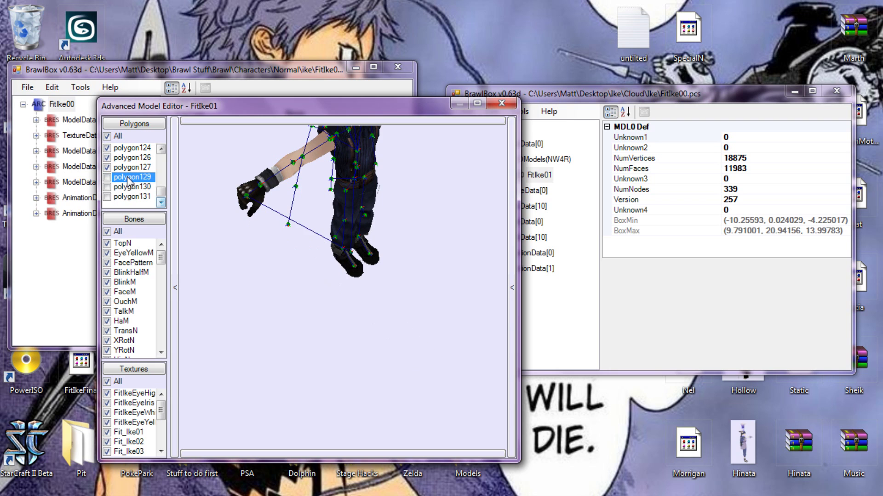
left_click(130, 179)
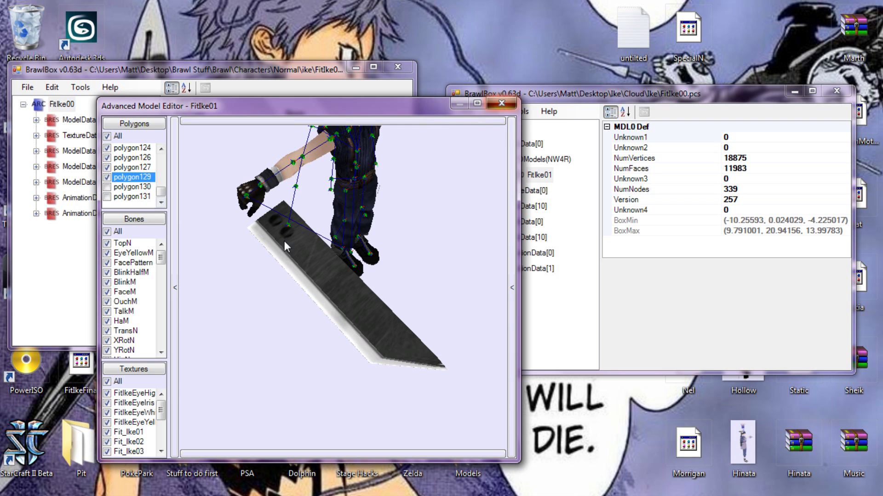
left_click(501, 103)
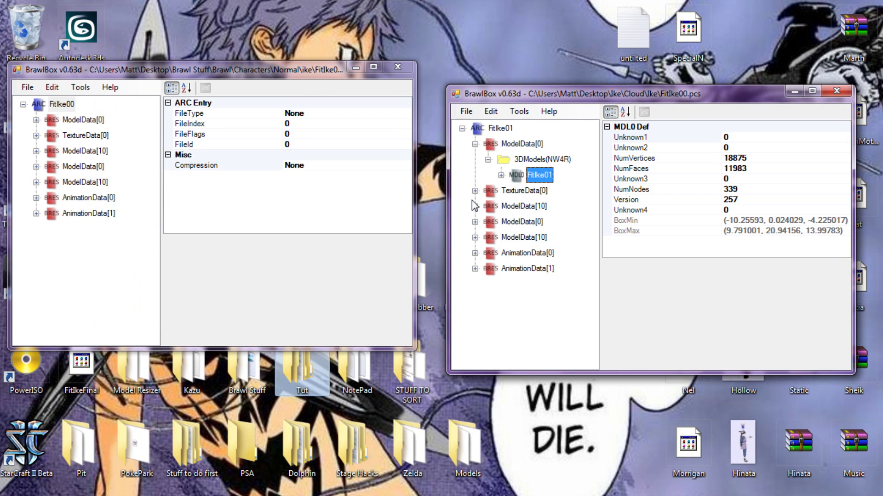
Look up the VertexSet number of polygon129 in the FitIke01 model's Polygons group.
left_click(501, 176)
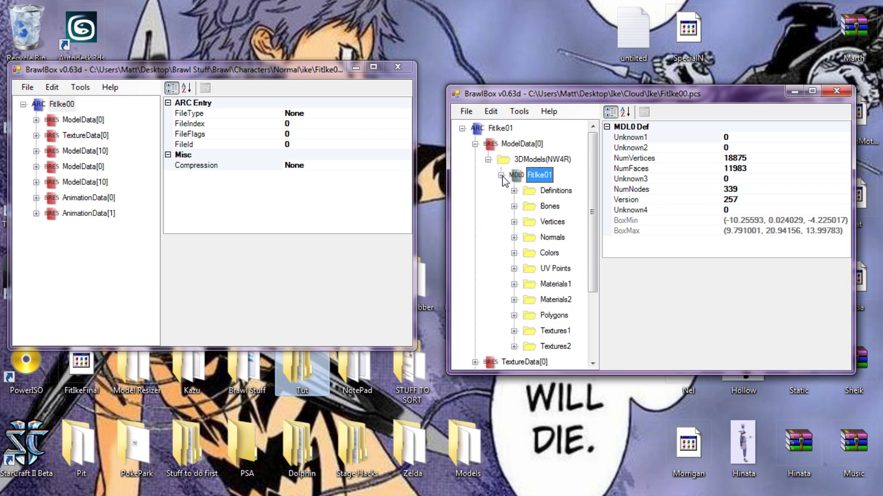
left_click(514, 315)
scroll(547, 311, "down", 10)
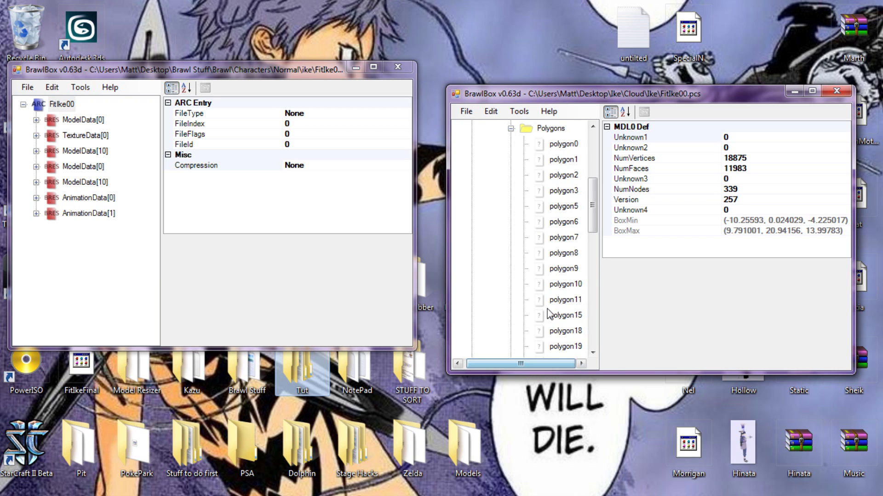
scroll(580, 256, "up", 2)
left_click(565, 285)
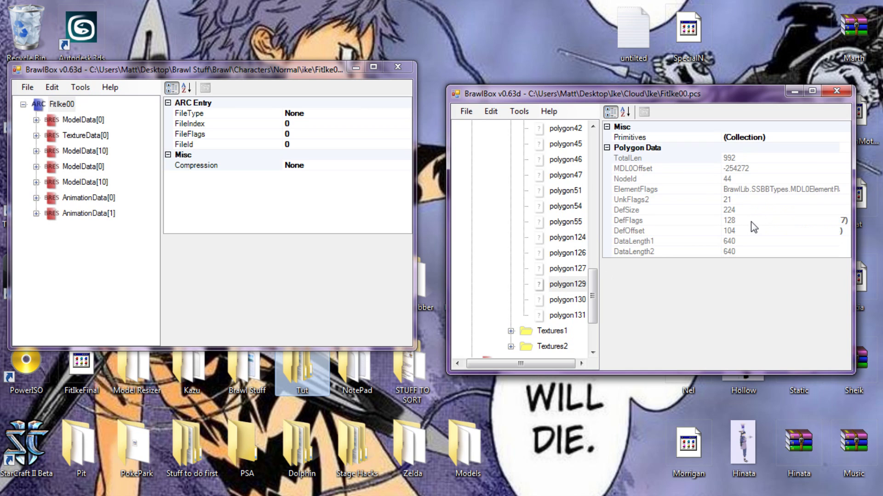
left_click(751, 222)
scroll(751, 222, "down", 4)
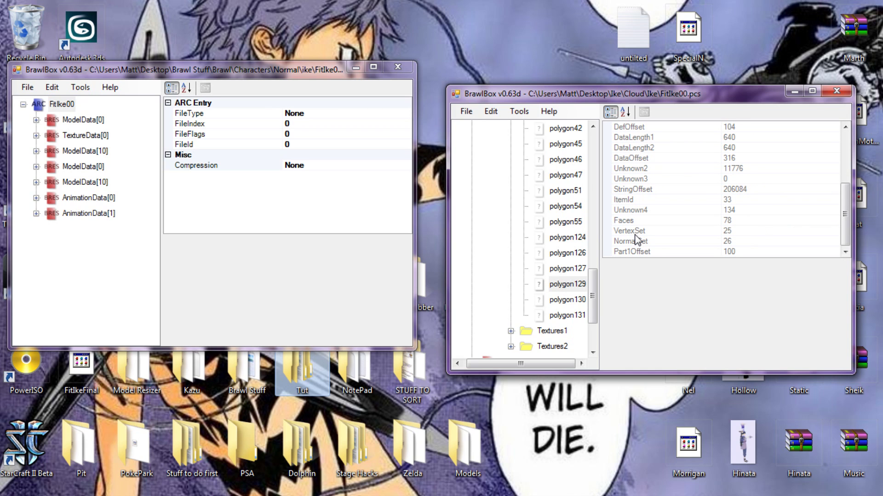
left_click(733, 233)
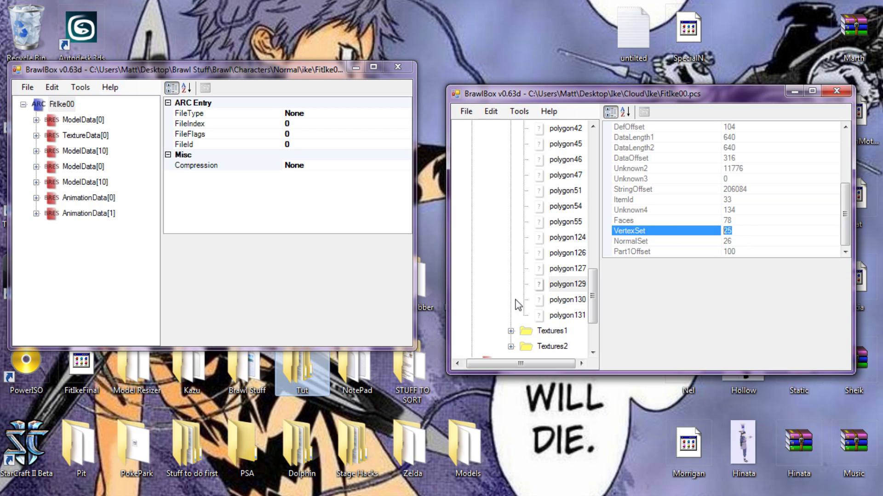
Find the entry in FitIke01's Vertices group whose ID matches polygon129's VertexSet number.
scroll(511, 296, "up", 1)
left_click_drag(593, 294, 611, 166)
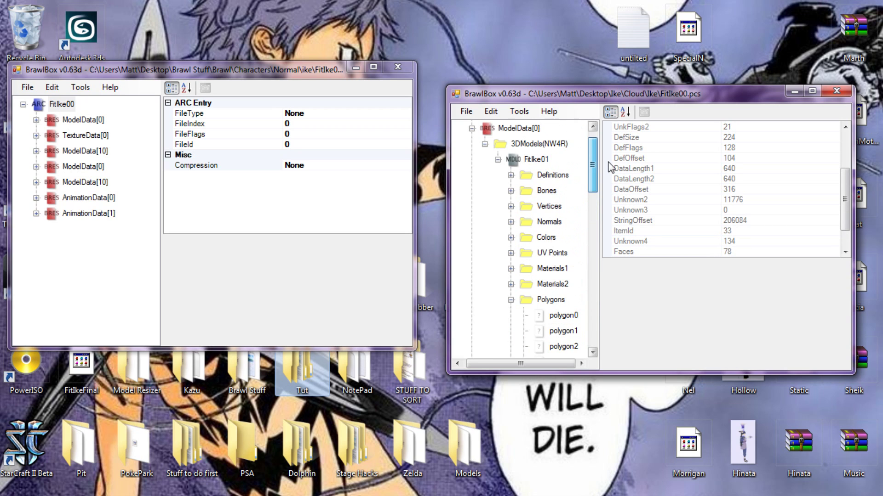
left_click(511, 300)
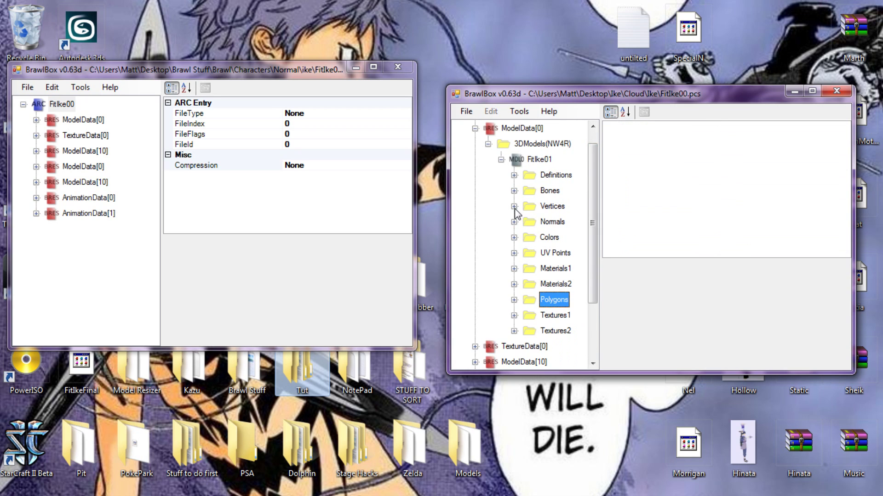
left_click(511, 206)
left_click_drag(509, 366, 538, 366)
left_click(538, 315)
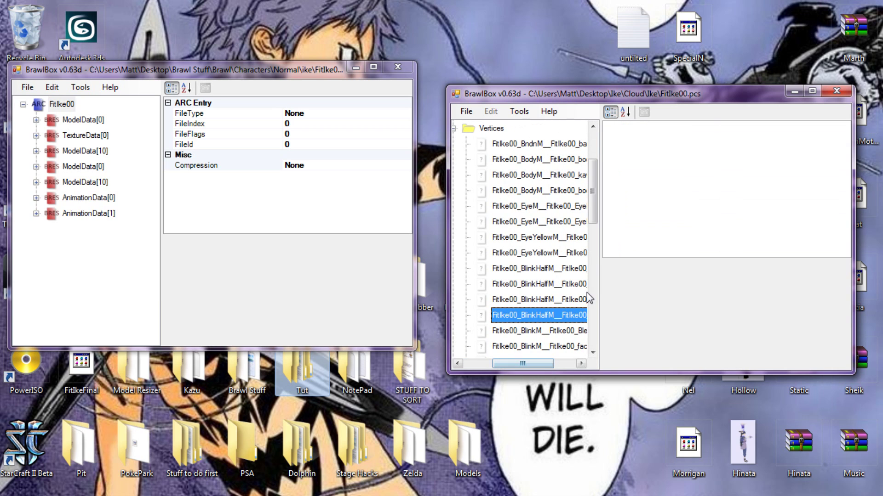
left_click(734, 198)
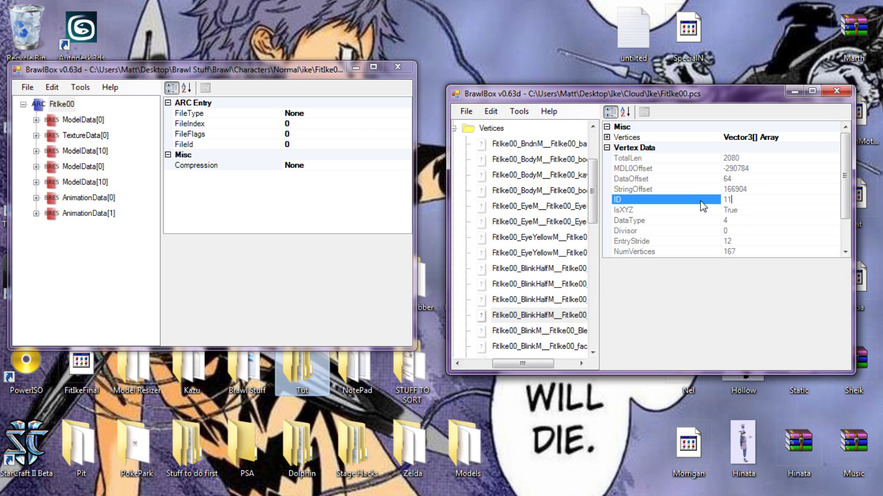
scroll(537, 229, "down", 6)
left_click(543, 175)
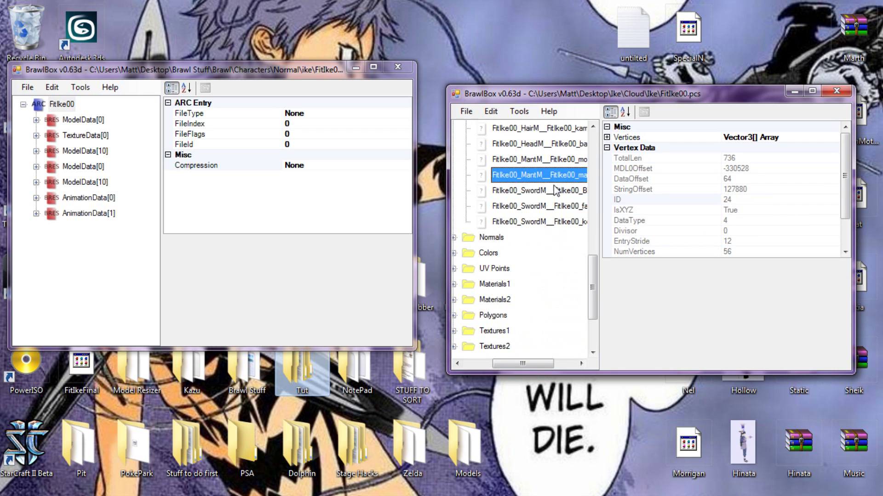
left_click(555, 190)
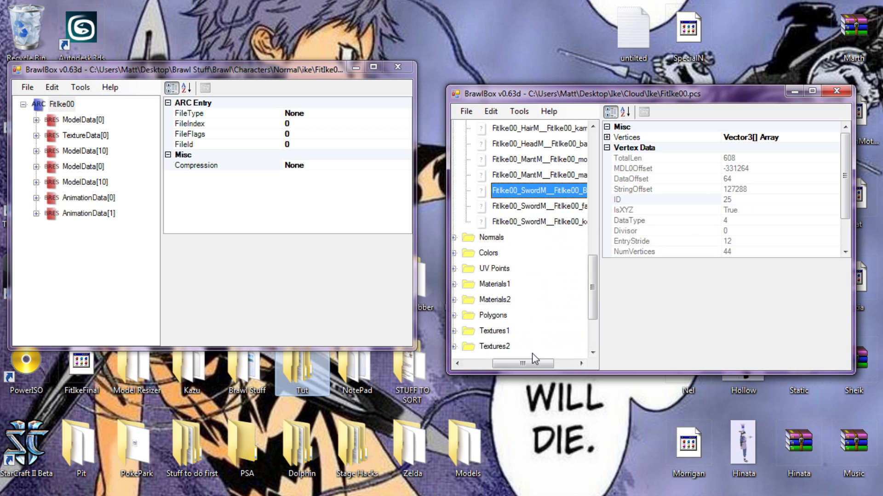
Export the Cloud model's sword blade vertex set as raw data to the Desktop, adding "Cloud" to the default file name.
left_click_drag(529, 361, 517, 362)
scroll(523, 345, "up", 2)
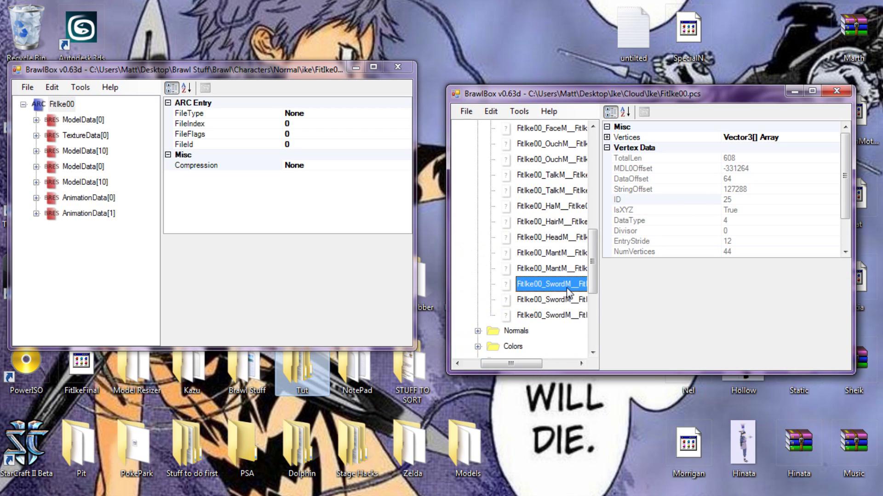
right_click(551, 287)
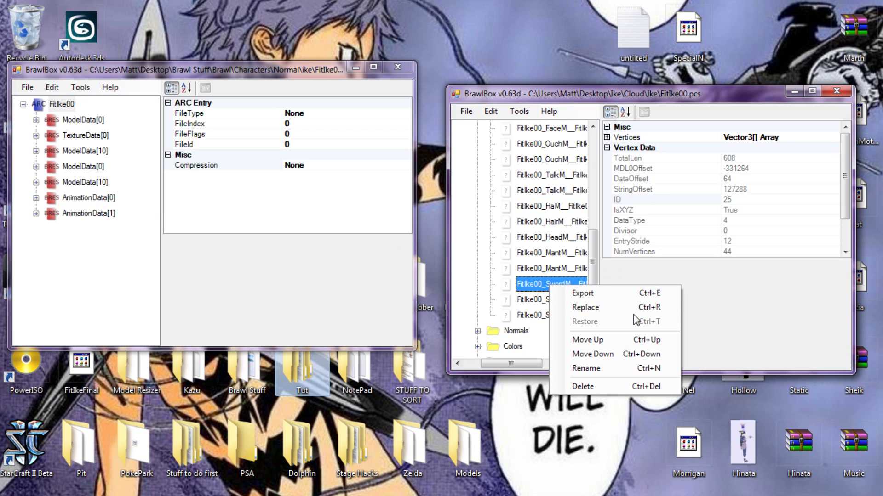
left_click(584, 295)
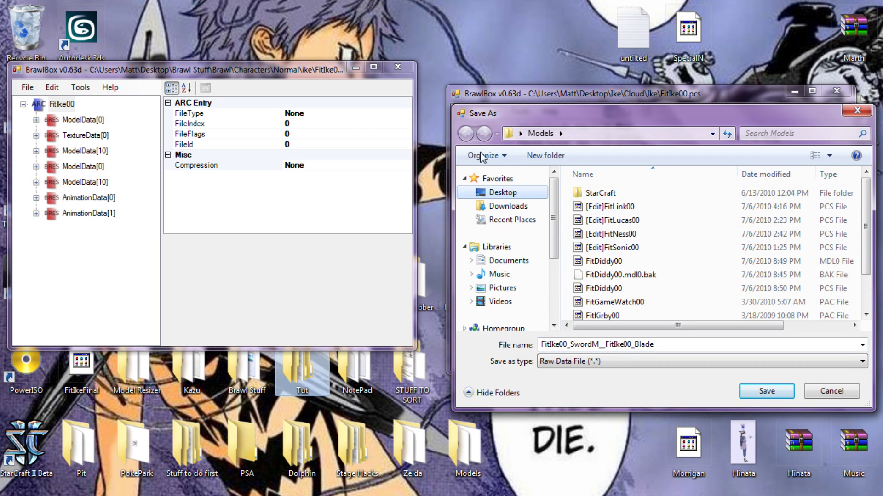
left_click(519, 196)
left_click(637, 273)
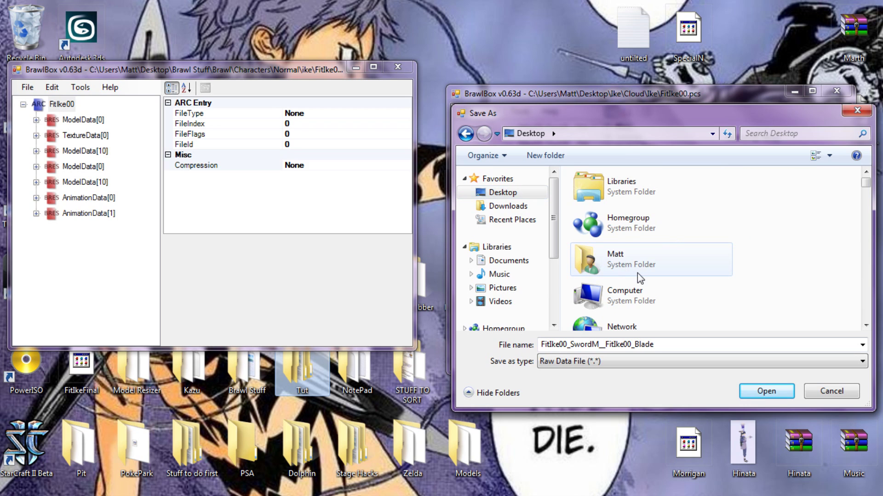
scroll(637, 273, "down", 5)
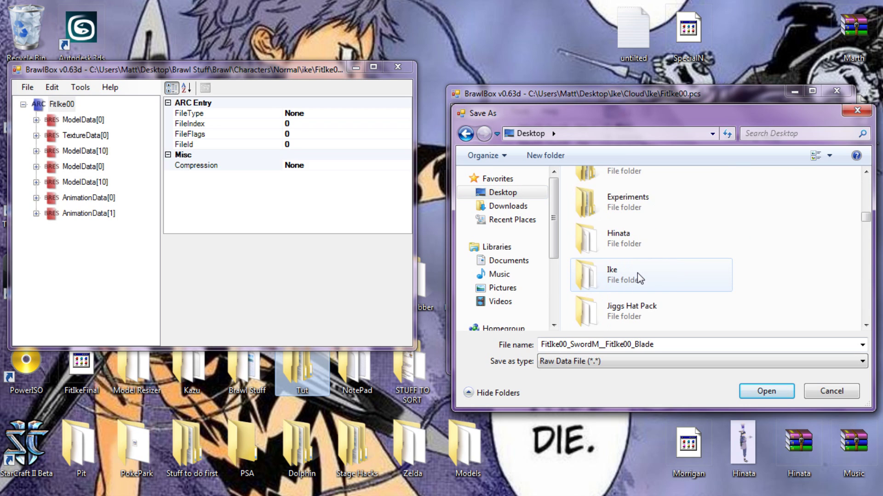
scroll(637, 273, "down", 5)
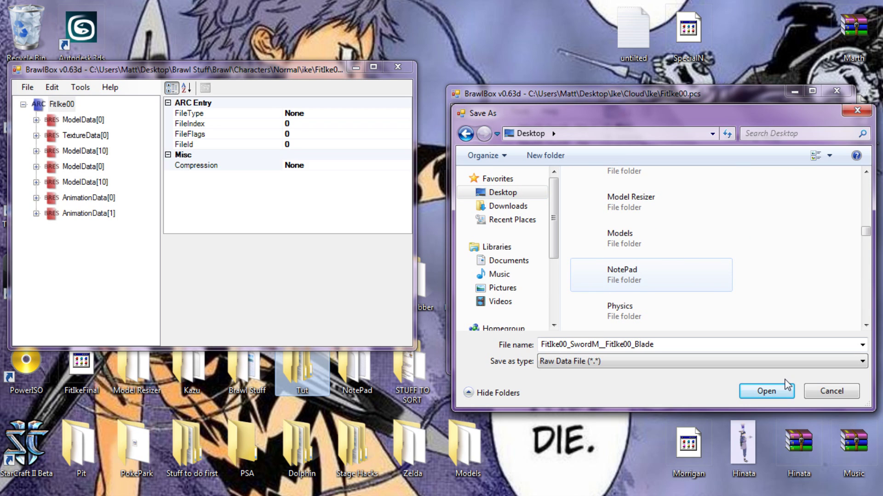
left_click(685, 344)
left_click(706, 344)
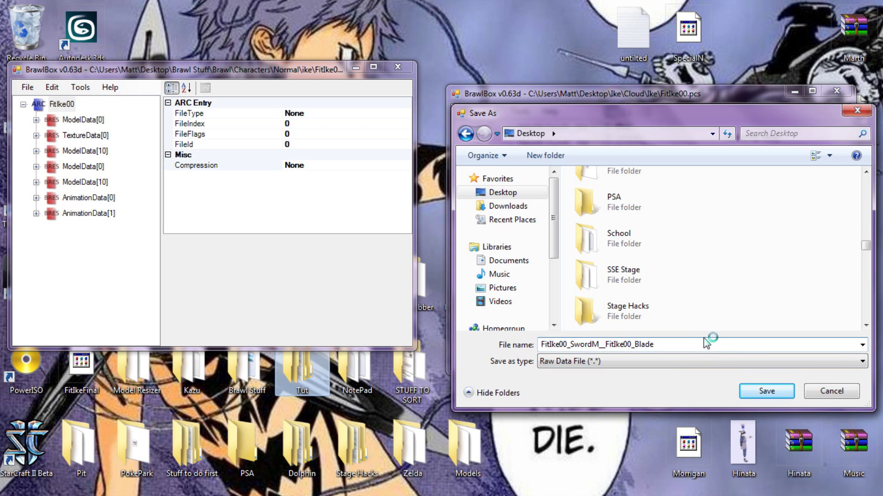
type("Cloud")
left_click(766, 392)
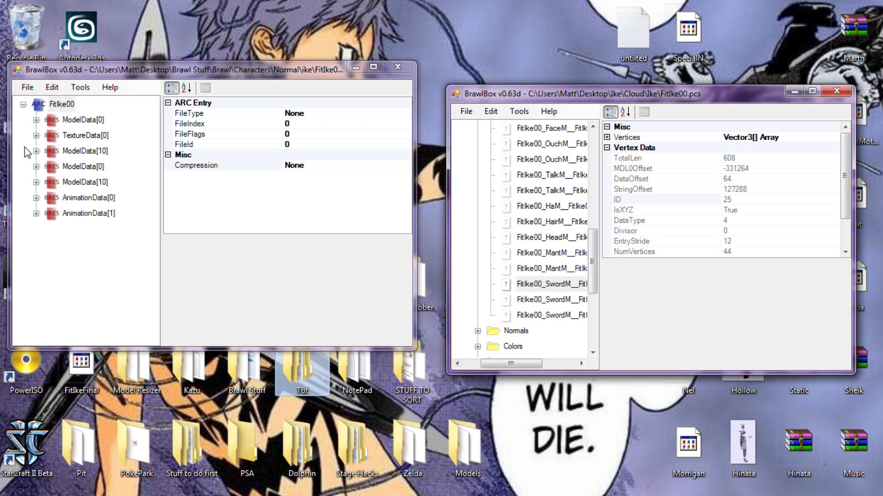
Export FitIke00_SwordM__FitIke00_Blade from the Vertices of the original FitIke00 model as raw data to the Desktop.
left_click(36, 120)
left_click(50, 135)
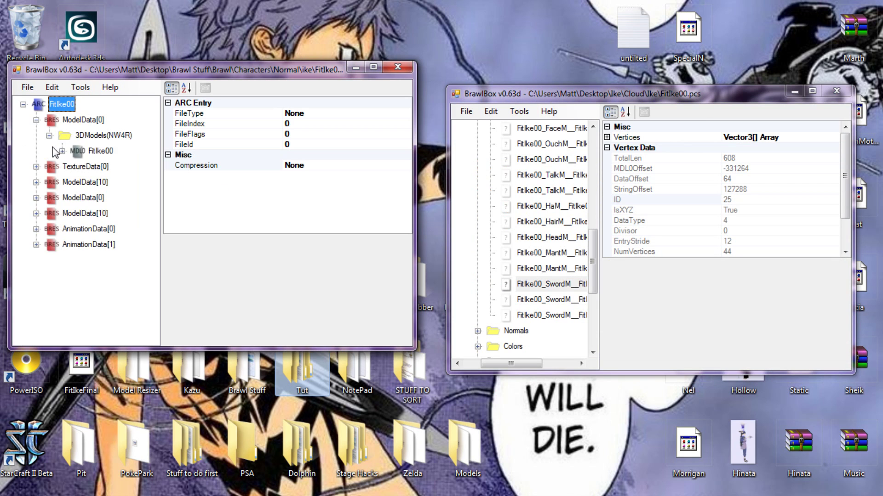
left_click(62, 151)
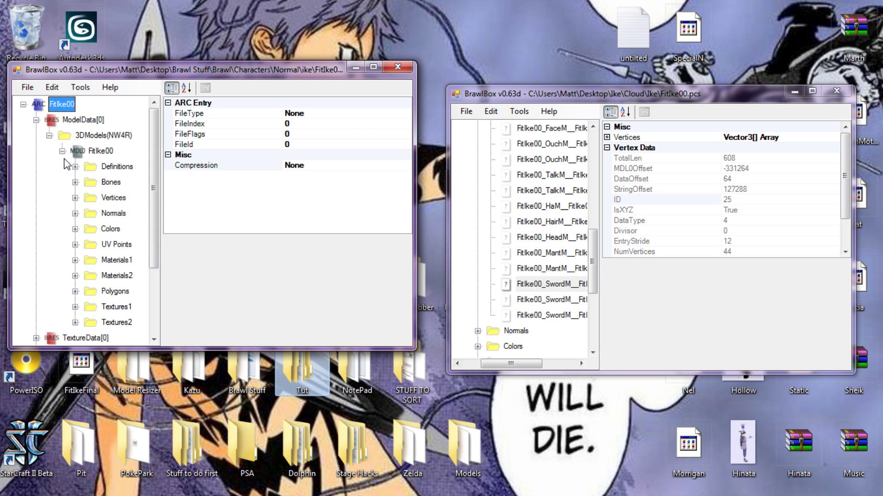
left_click(75, 198)
scroll(92, 285, "down", 5)
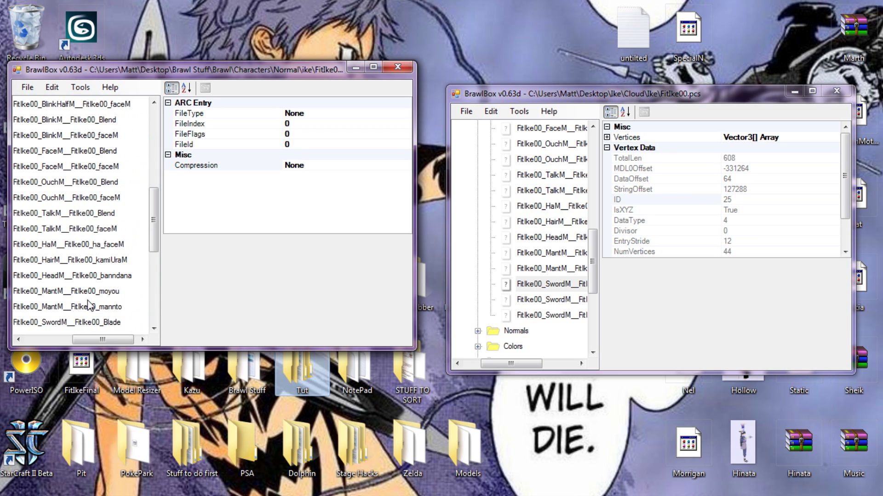
left_click(88, 276)
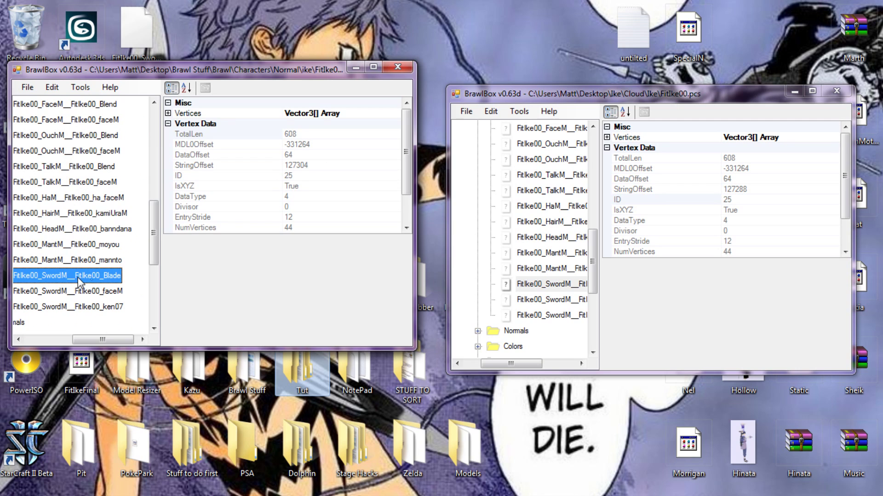
right_click(78, 276)
left_click(143, 286)
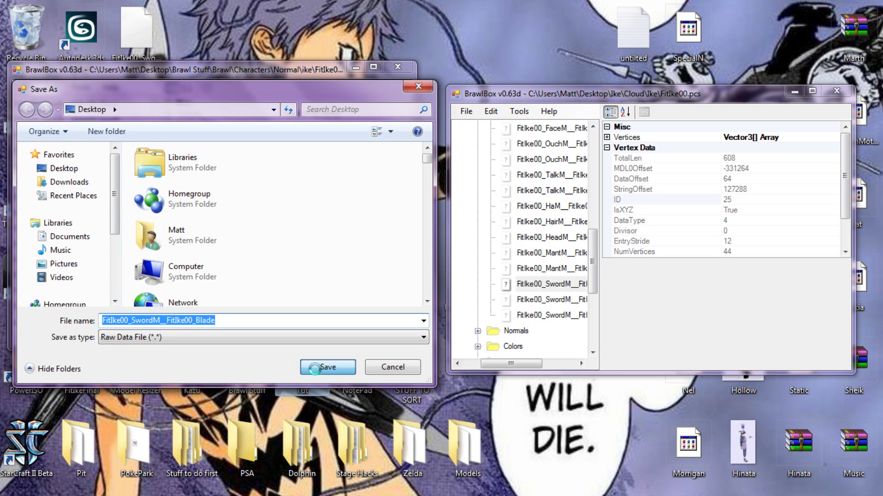
left_click(327, 367)
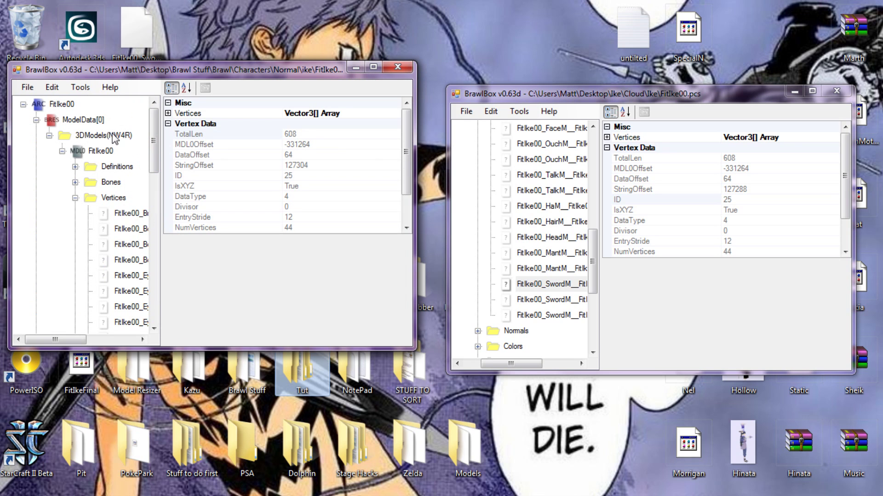
Export the original FitIke00 model to the Desktop as a raw MDL0 model file named FitIke00.
right_click(87, 151)
left_click(135, 176)
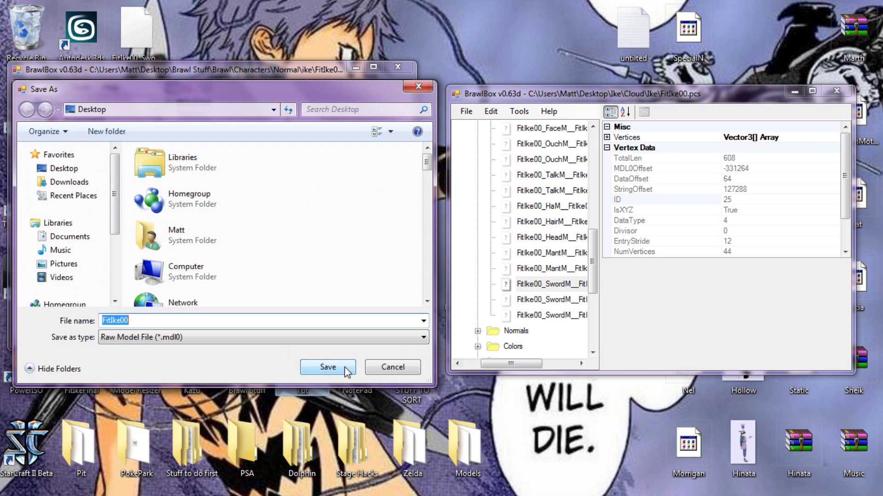
key("Return")
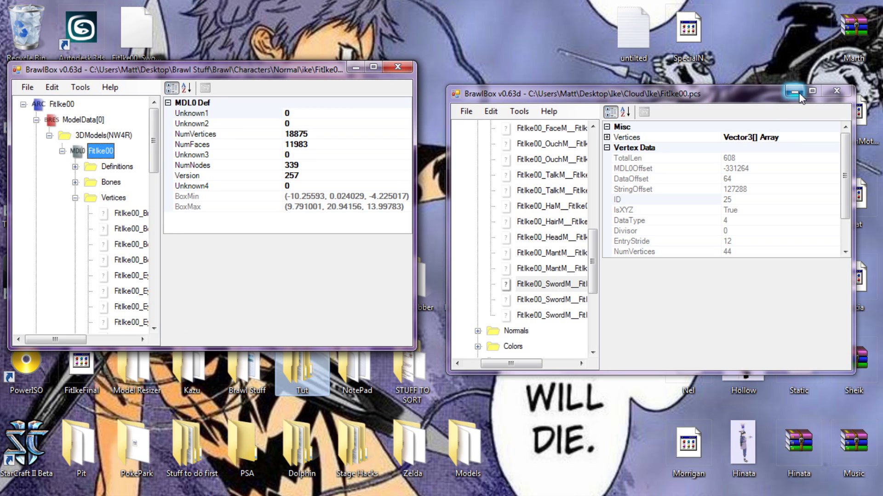
Minimize the Cloud file's window, move the original file's window aside, and select the exported FitIke00 model on the desktop.
left_click(794, 91)
left_click_drag(205, 69, 631, 64)
left_click(192, 32)
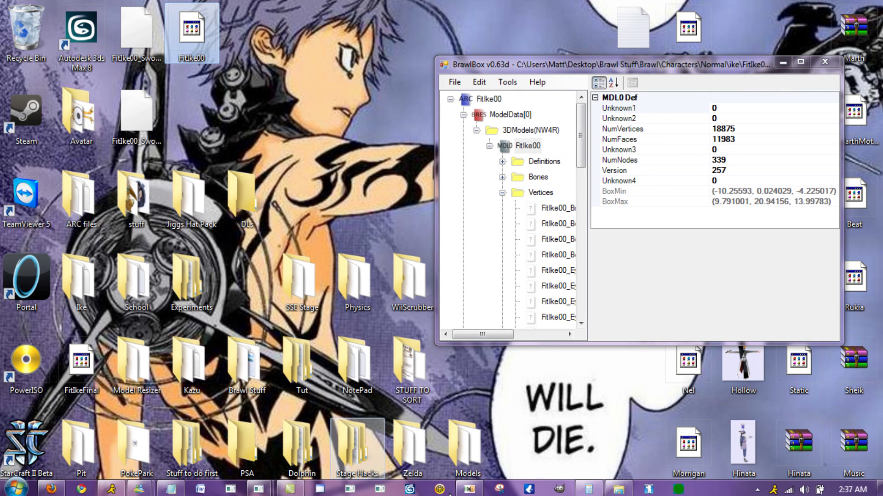
Switch to HxD, move its window beside the desktop icons, and open FitIke00.mdl0 and both exported sword blade vertex files.
left_click(471, 489)
left_click(469, 488)
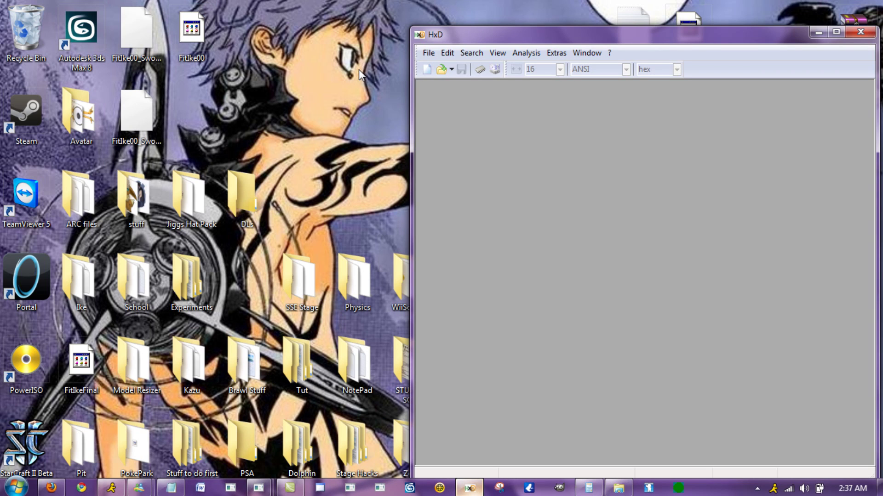
left_click_drag(459, 34, 493, 8)
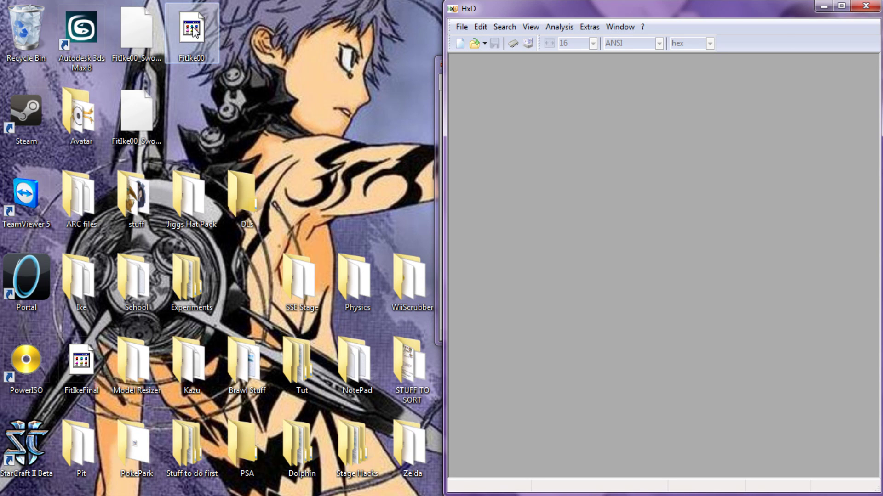
left_click_drag(153, 166, 745, 168)
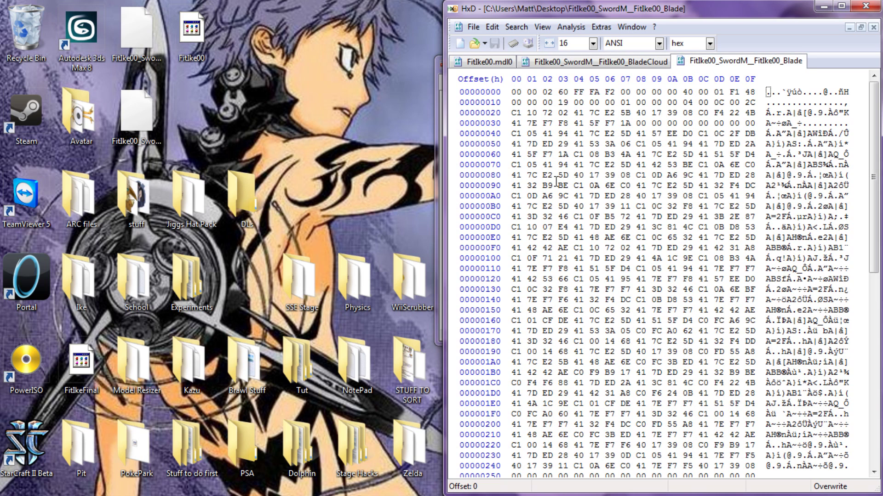
Copy the bytes from offset 20 through 25F in the original FitIke00_SwordM__FitIke00_Blade file.
left_click(514, 113)
left_click_drag(541, 158, 800, 454)
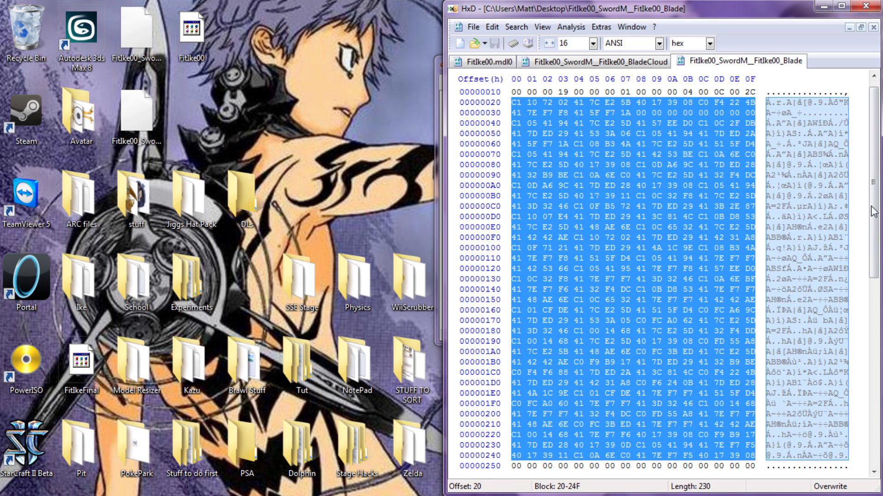
scroll(872, 209, "down", 8)
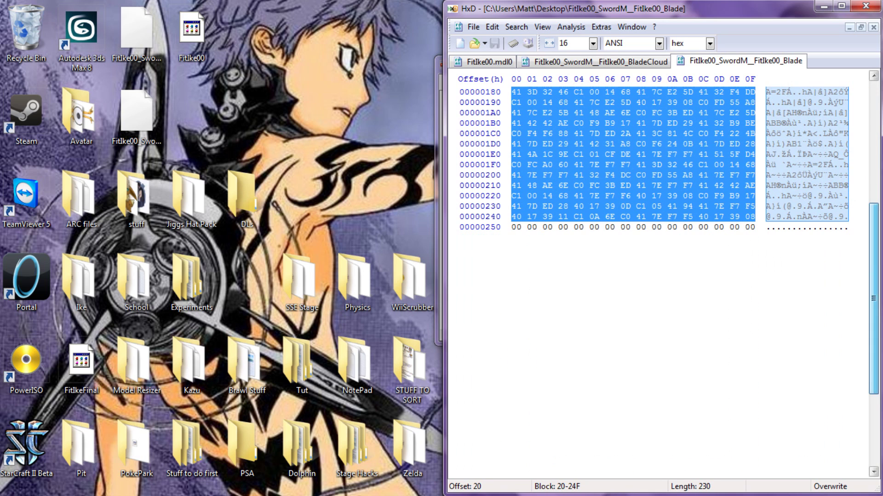
left_click(753, 227, "shift")
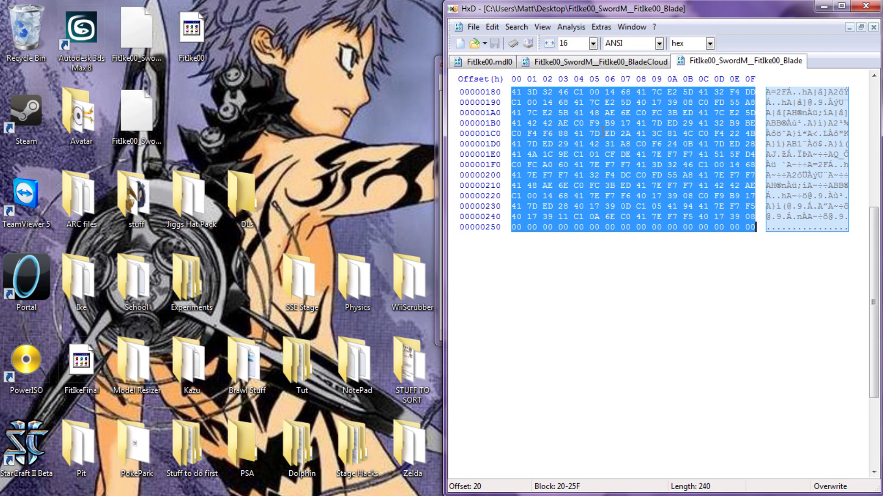
right_click(593, 113)
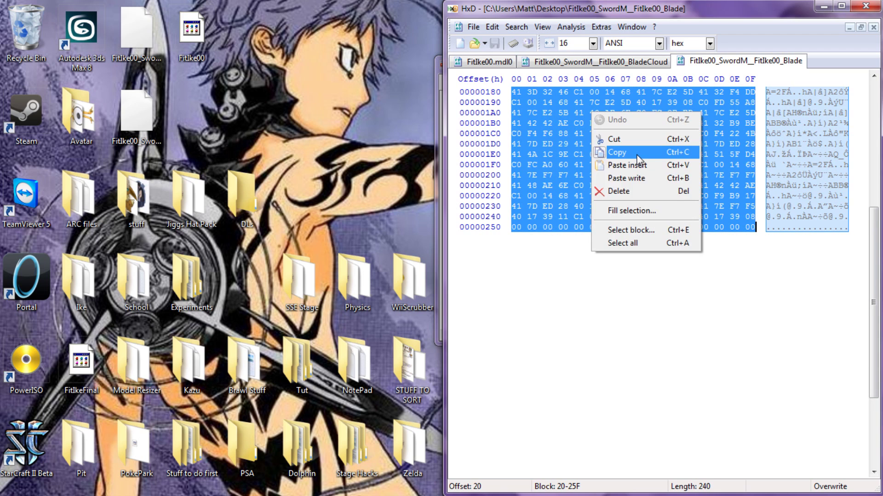
left_click(620, 148)
Find the copied original blade data in FitIke00.mdl0 as hex-values, searching in all directions.
left_click(479, 64)
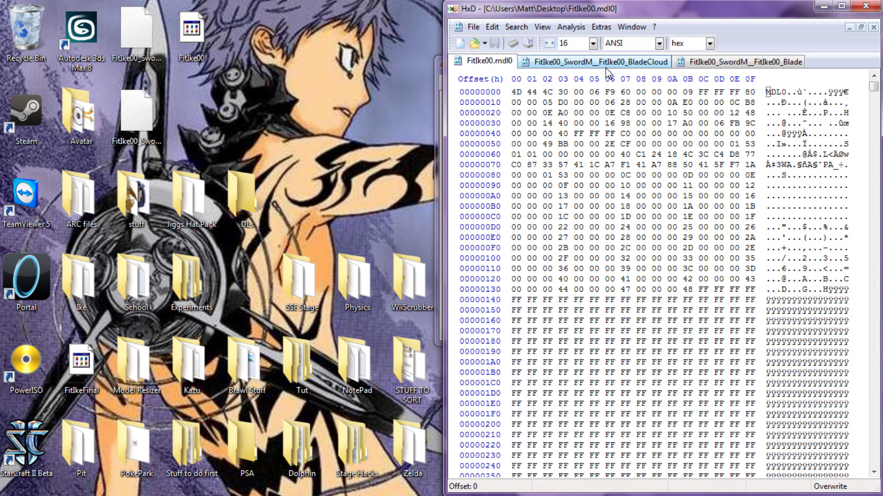
key("ctrl+f")
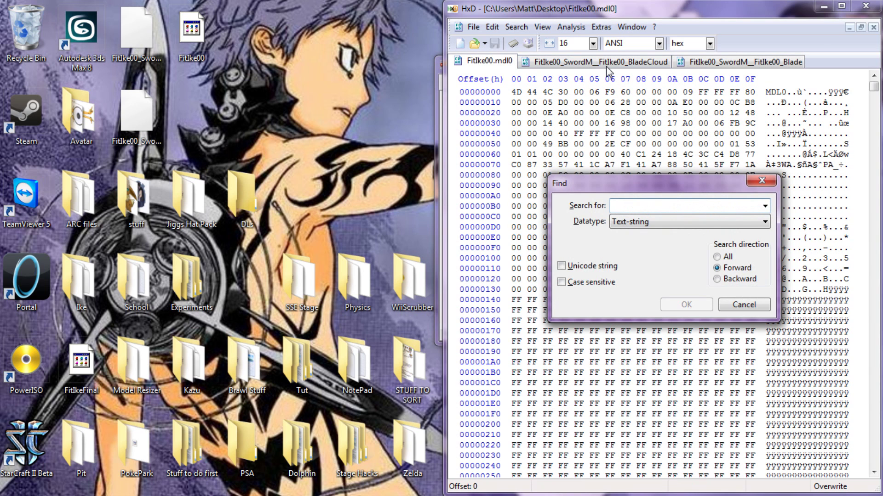
key("ctrl+v")
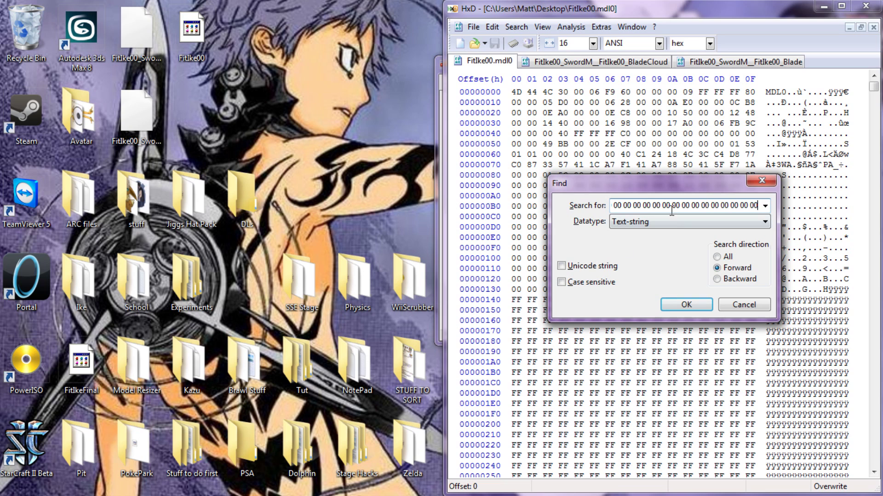
left_click(647, 222)
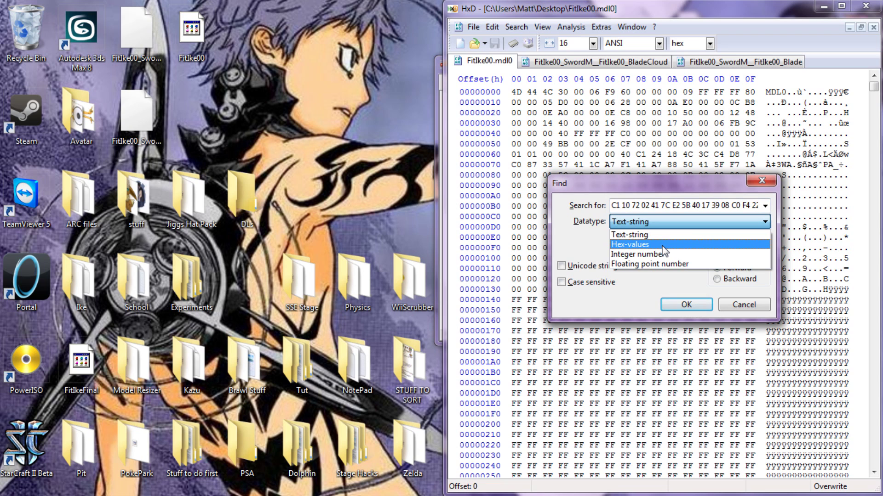
left_click(660, 245)
left_click(718, 255)
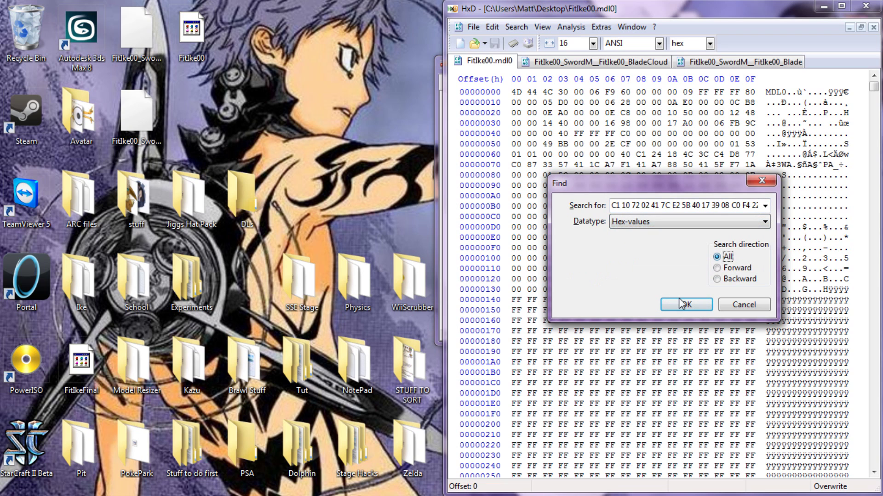
left_click(682, 304)
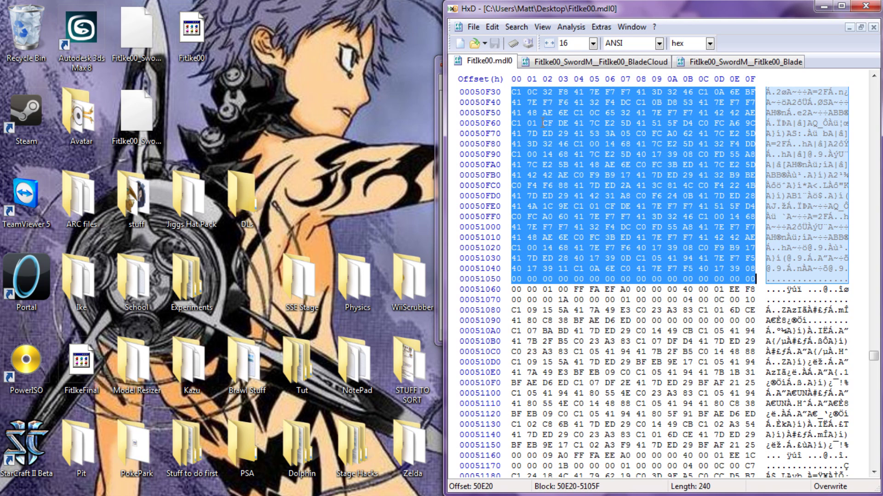
Copy the bytes from offset 20 through 25F in the FitIke00_SwordM__FitIke00_BladeCloud file.
left_click(588, 64)
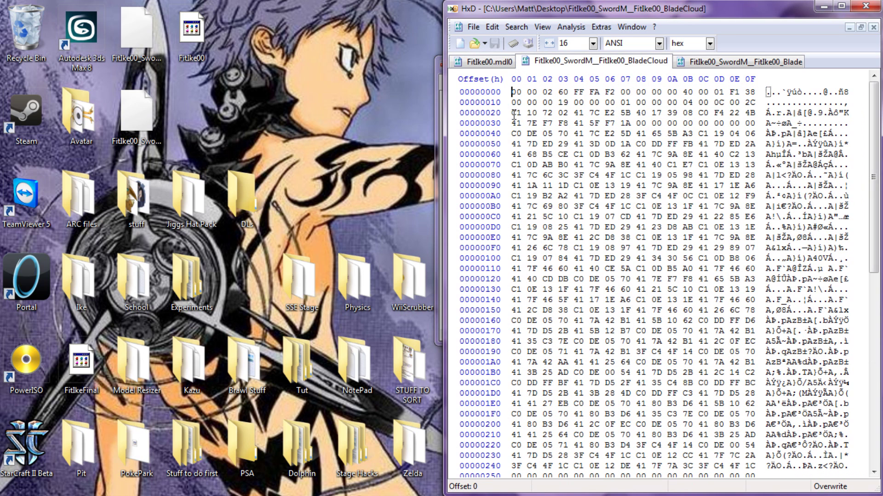
left_click_drag(514, 113, 867, 486)
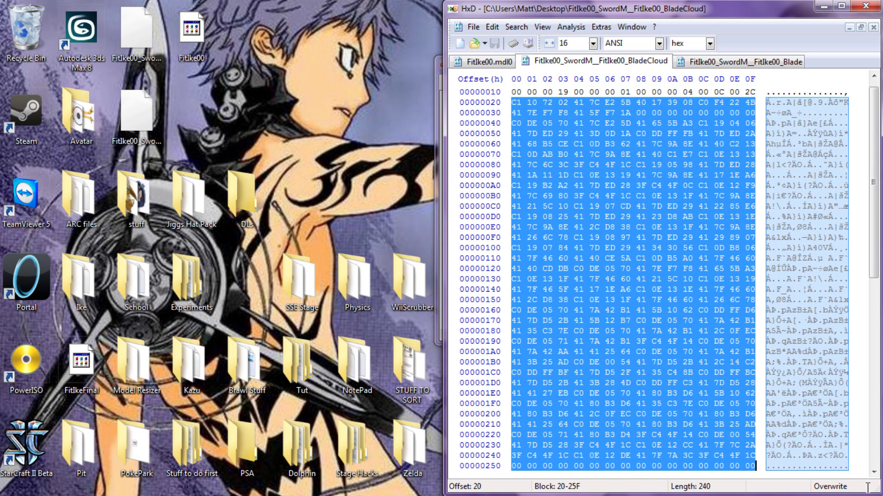
right_click(609, 250)
left_click(656, 289)
Paste the Cloud blade data over the selected block 50E20-5105F in FitIke00.mdl0 and save the file.
left_click(488, 63)
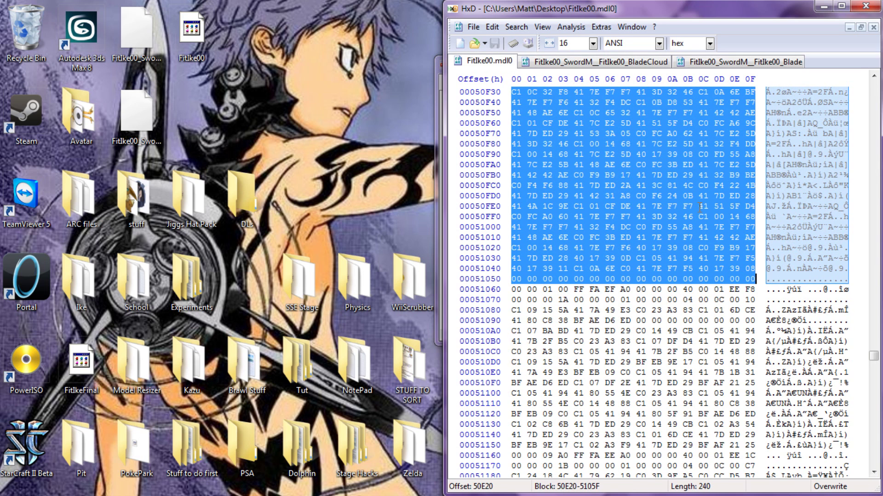
right_click(610, 157)
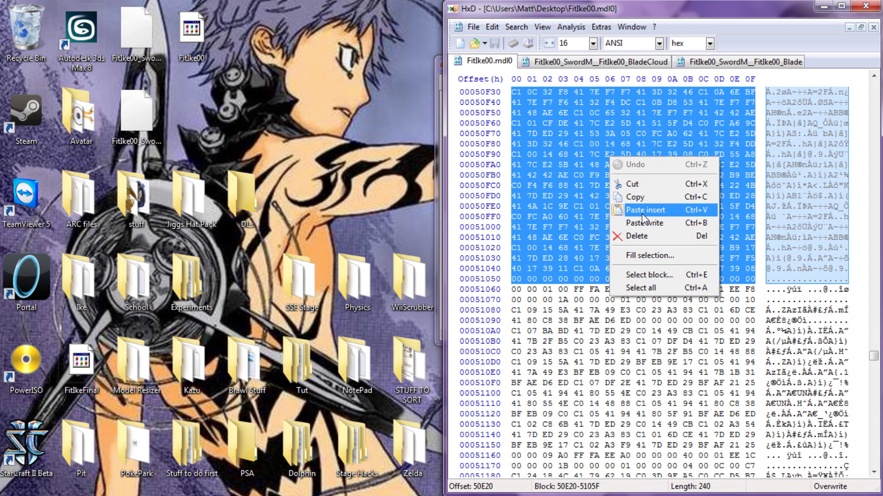
left_click(643, 210)
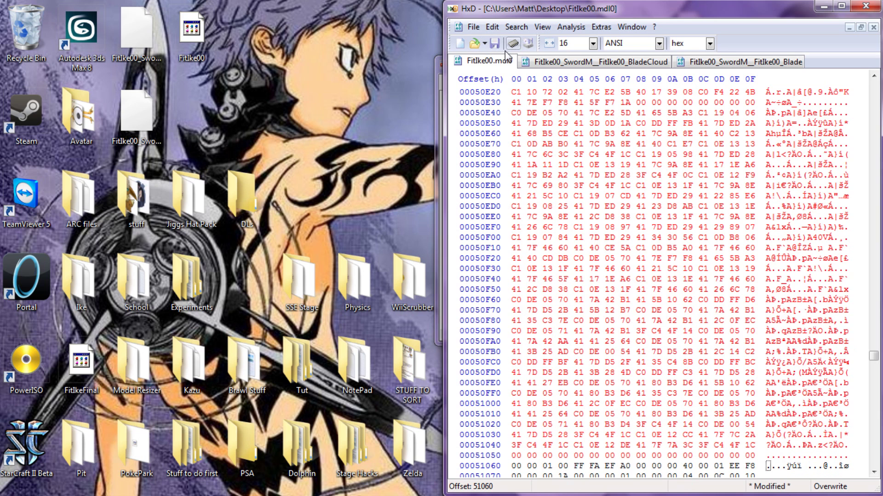
left_click(495, 44)
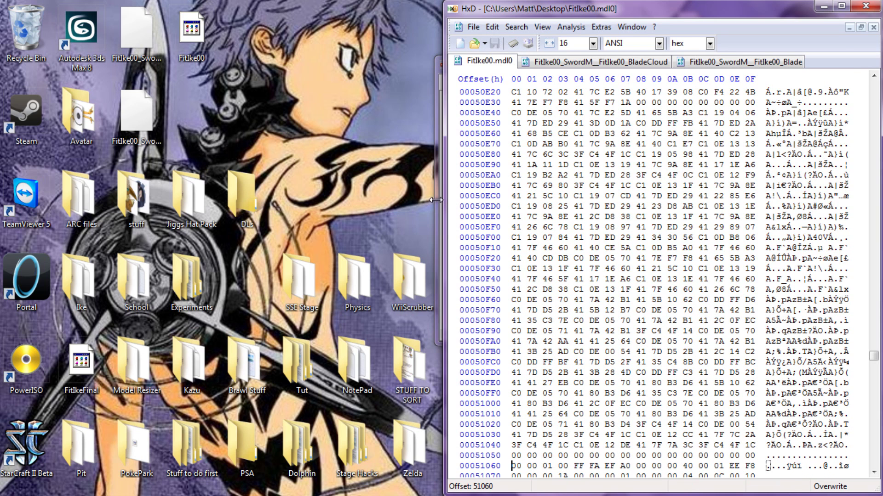
Switch to BrawlBox, bring its window into clear view, and replace the FitIke00 model with the edited FitIke00 MDL0 file from the Desktop.
left_click(439, 199)
left_click_drag(520, 64, 384, 74)
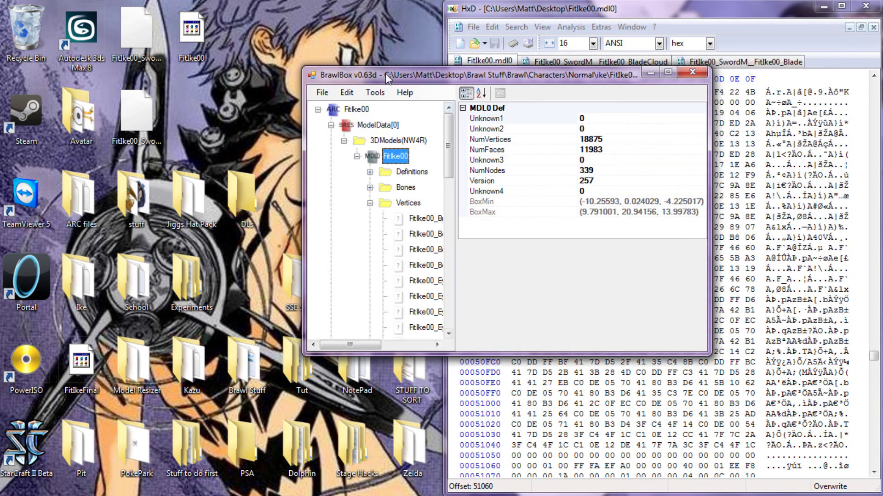
left_click_drag(451, 78, 440, 114)
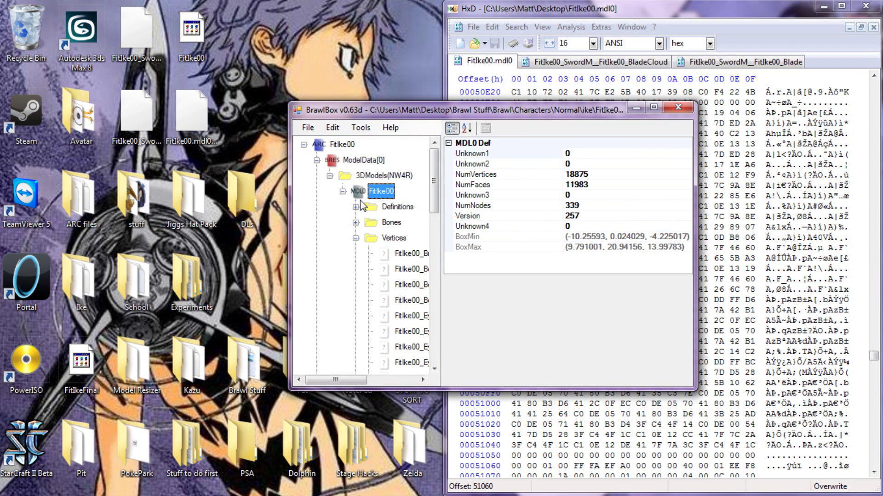
right_click(368, 193)
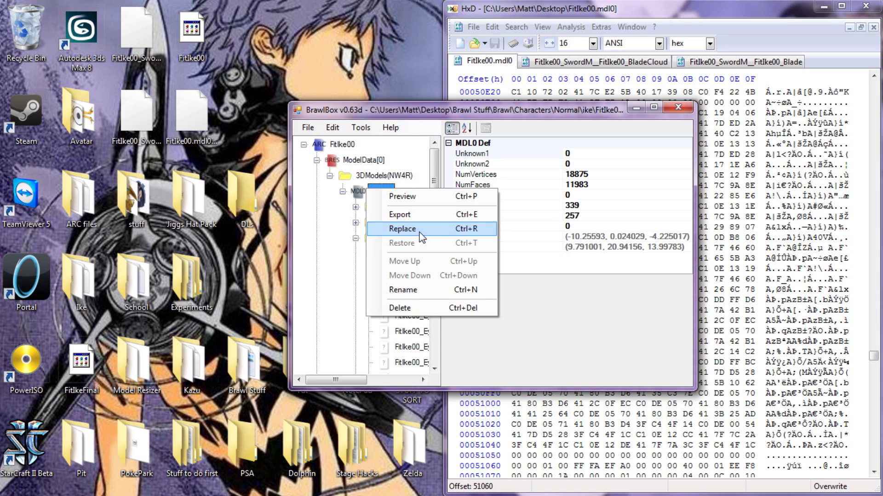
left_click(425, 227)
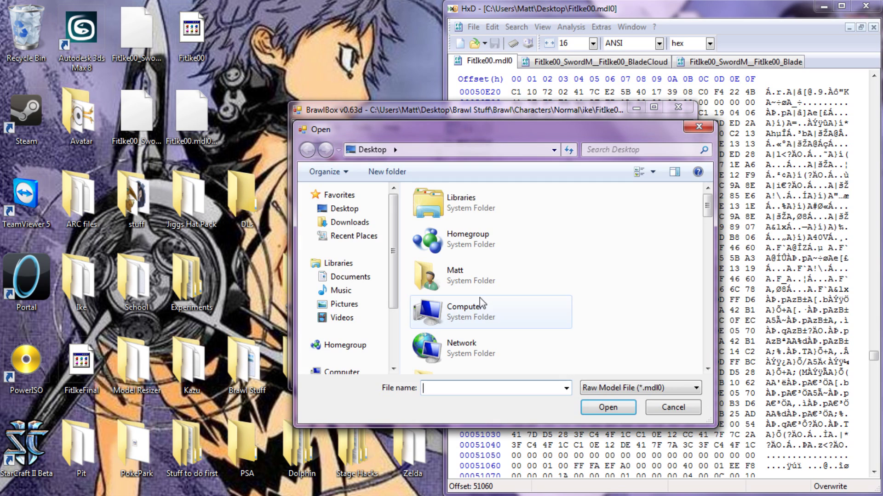
scroll(478, 340, "down", 3)
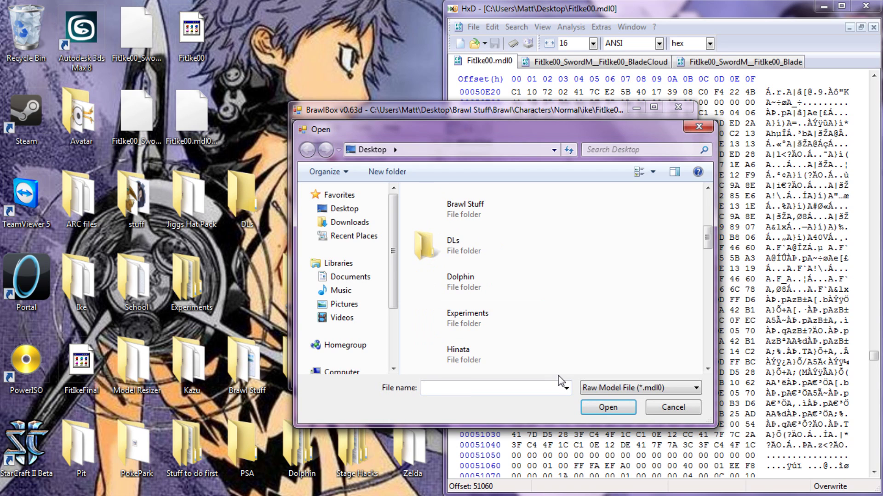
type("fitike")
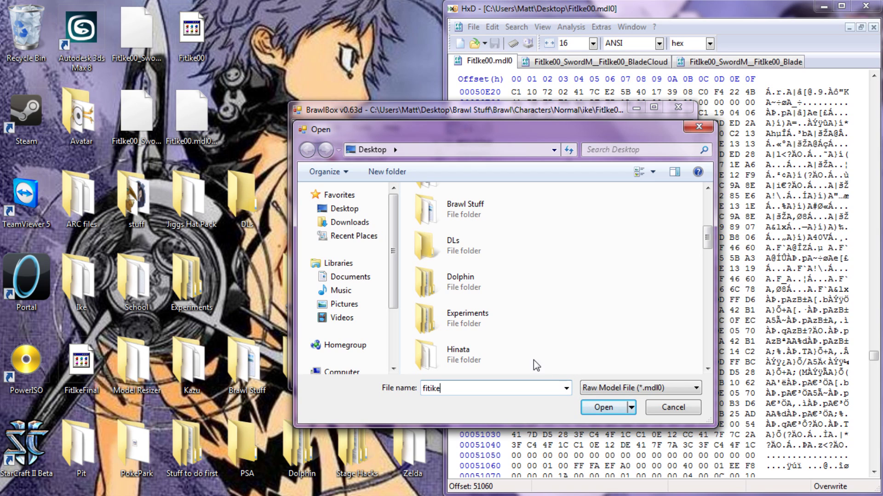
scroll(624, 297, "down", 3)
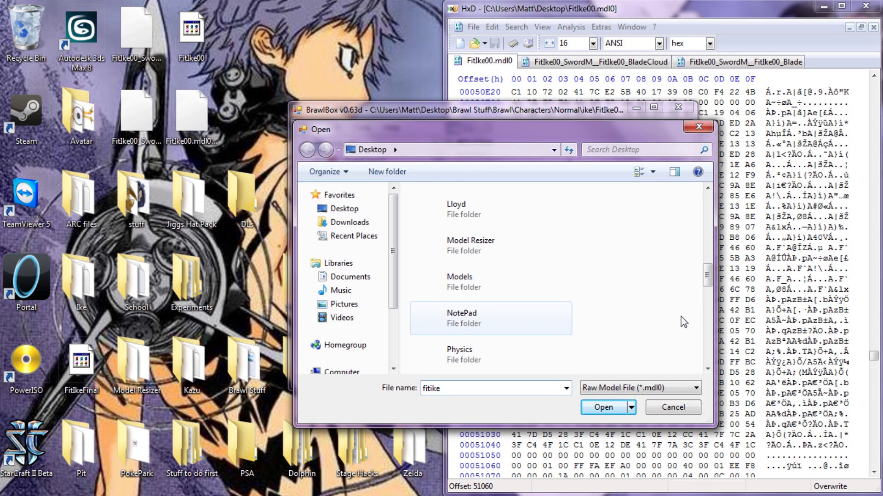
scroll(684, 322, "down", 4)
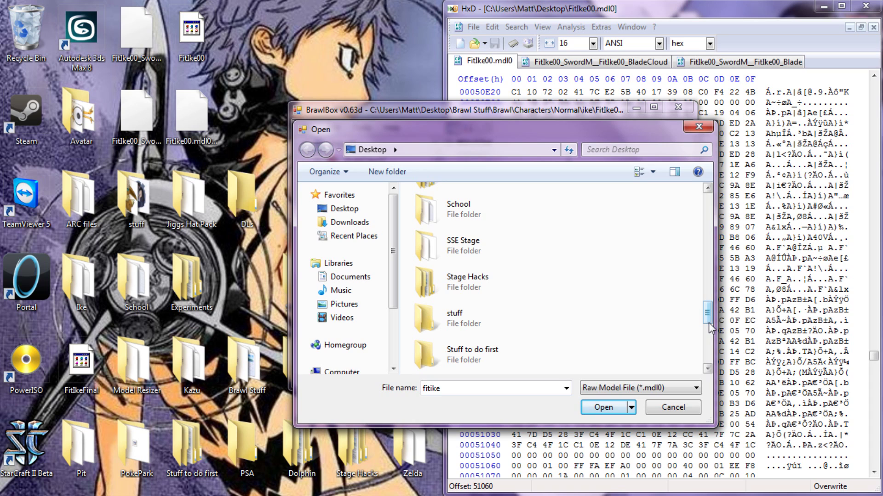
scroll(710, 328, "down", 2)
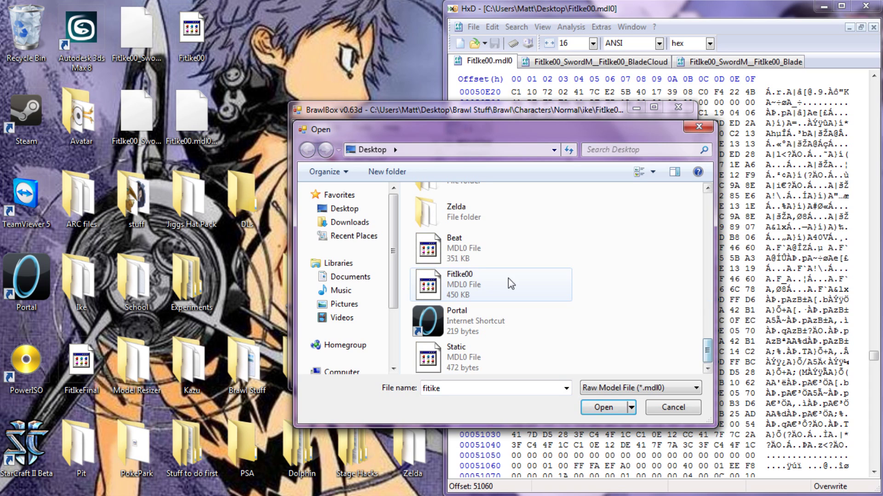
double_click(536, 279)
Preview the replaced FitIke00 model, examine the sword blade's shape from several angles, and close the preview.
left_click(371, 195)
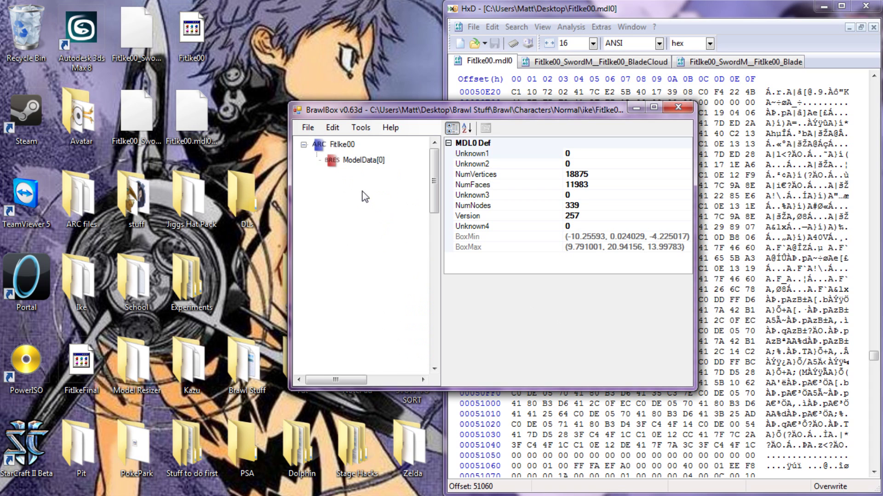
right_click(364, 193)
left_click(395, 197)
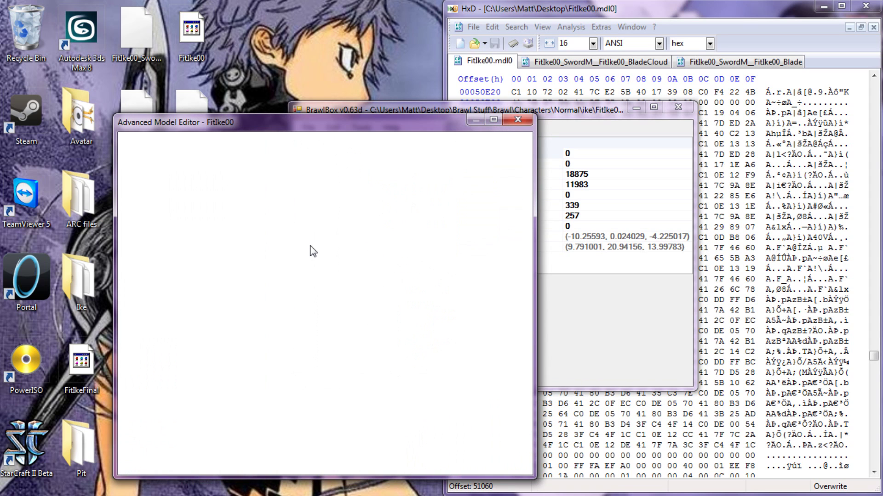
scroll(300, 217, "down", 4)
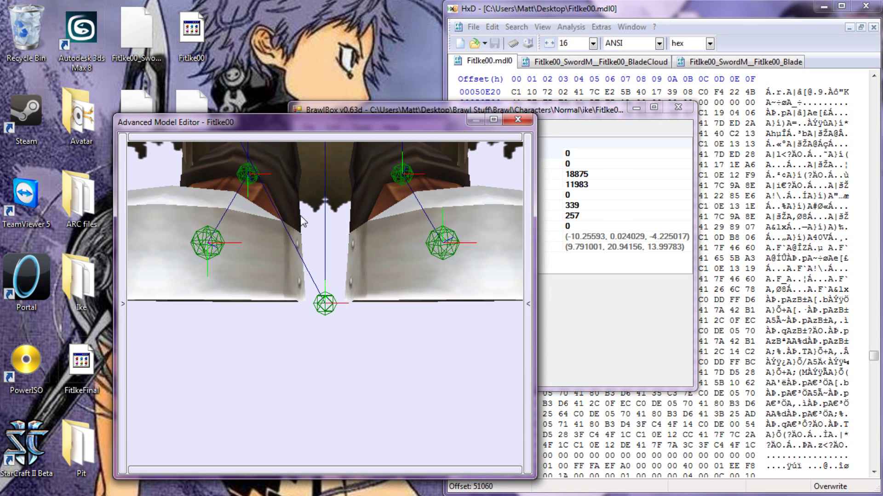
right_click_drag(300, 217, 317, 334)
scroll(317, 334, "down", 5)
scroll(236, 220, "down", 1)
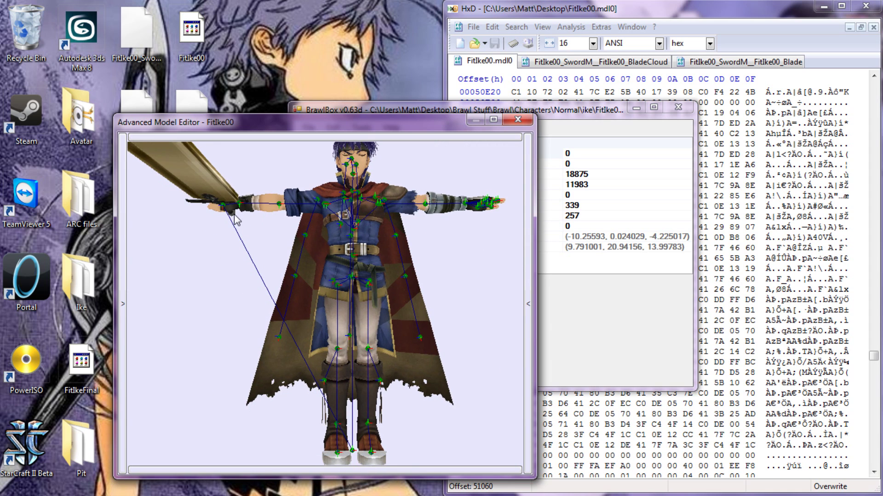
right_click_drag(234, 215, 394, 253, "ctrl")
scroll(393, 251, "down", 5)
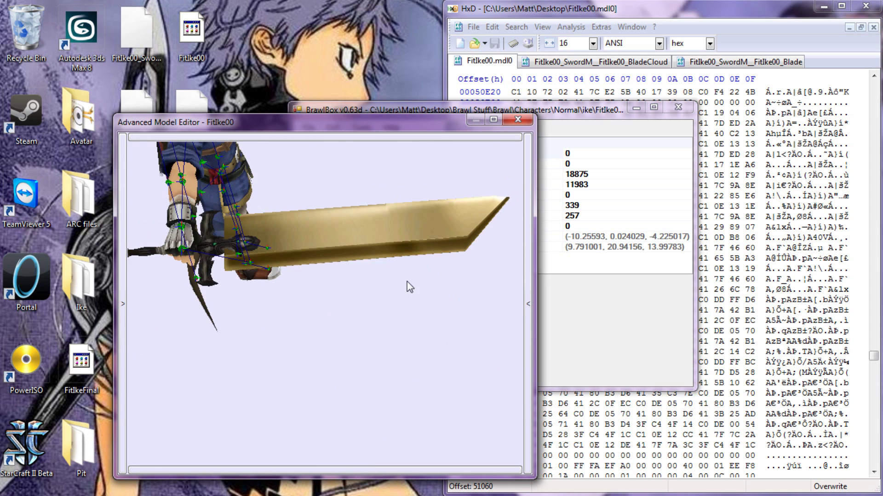
left_click_drag(407, 282, 382, 216)
left_click(518, 119)
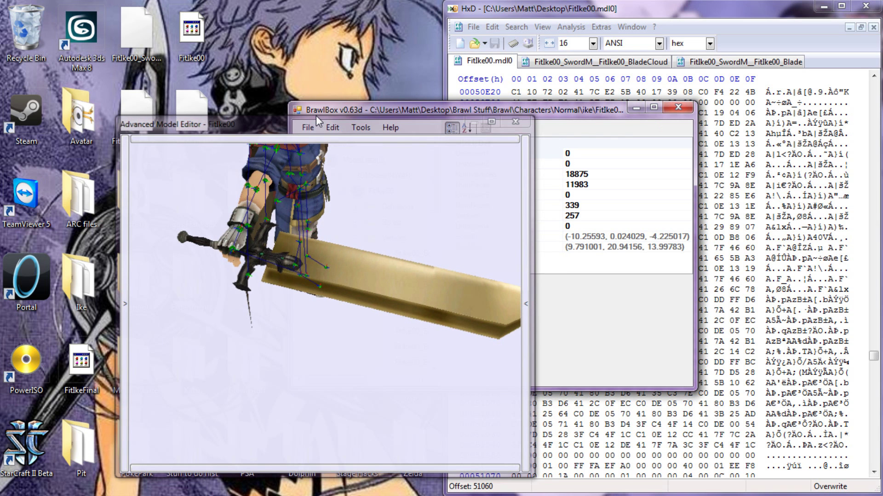